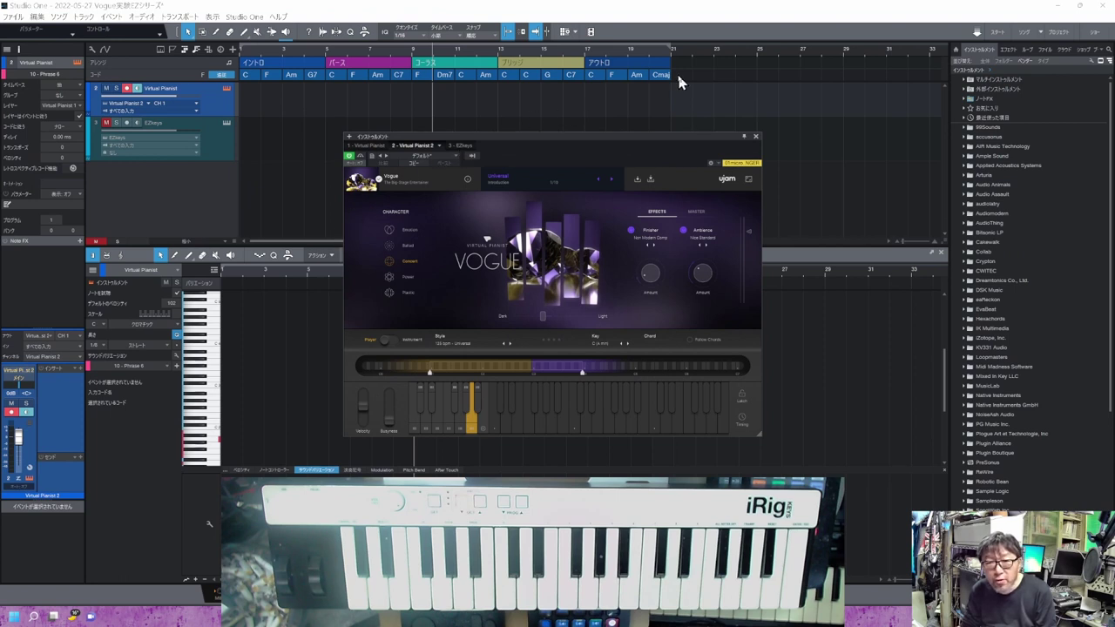
- Turn all the chord track's chords, C through Cmaj7, into note events on the Virtual Pianist track and play them
{"action": "left_click_drag", "start_coordinate": [678, 78], "coordinate": [261, 96]}
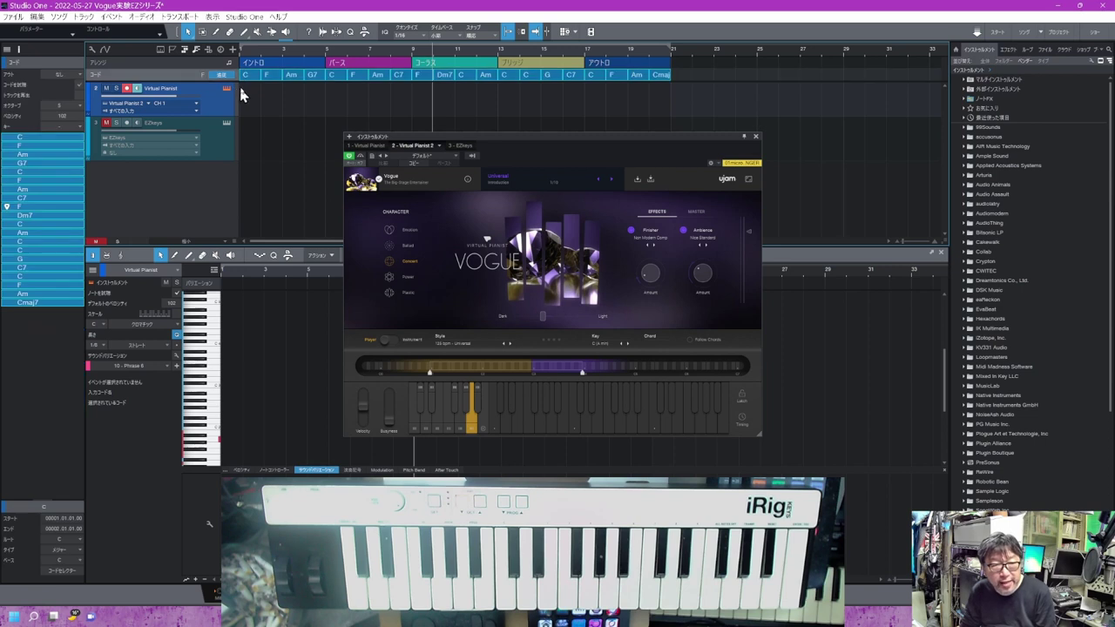
{"action": "left_click_drag", "start_coordinate": [250, 82], "coordinate": [252, 101]}
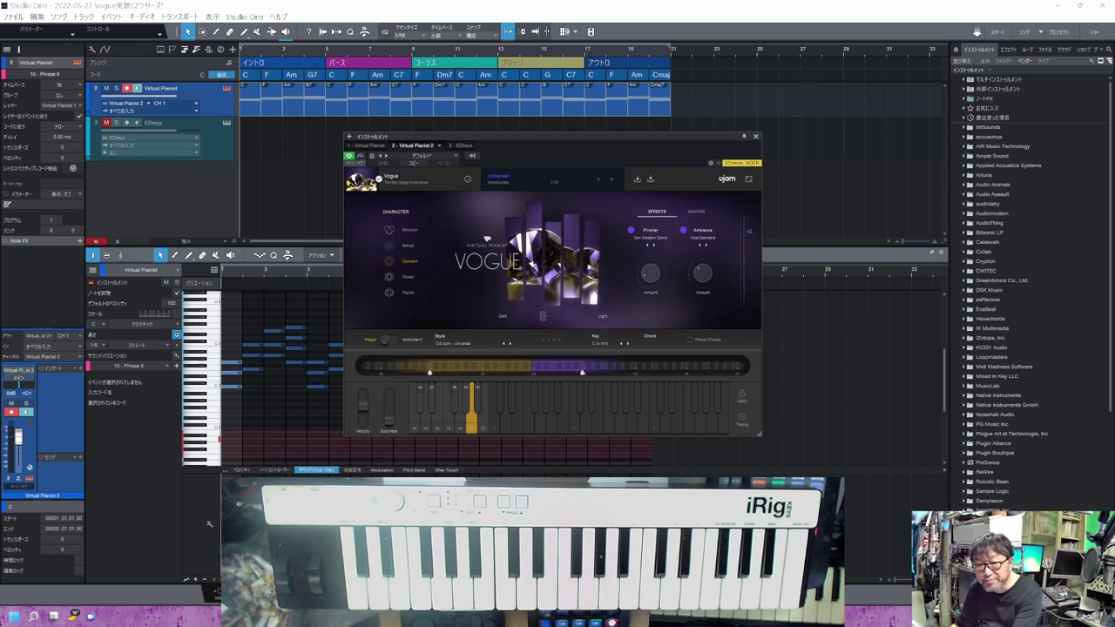
{"action": "key", "text": "space"}
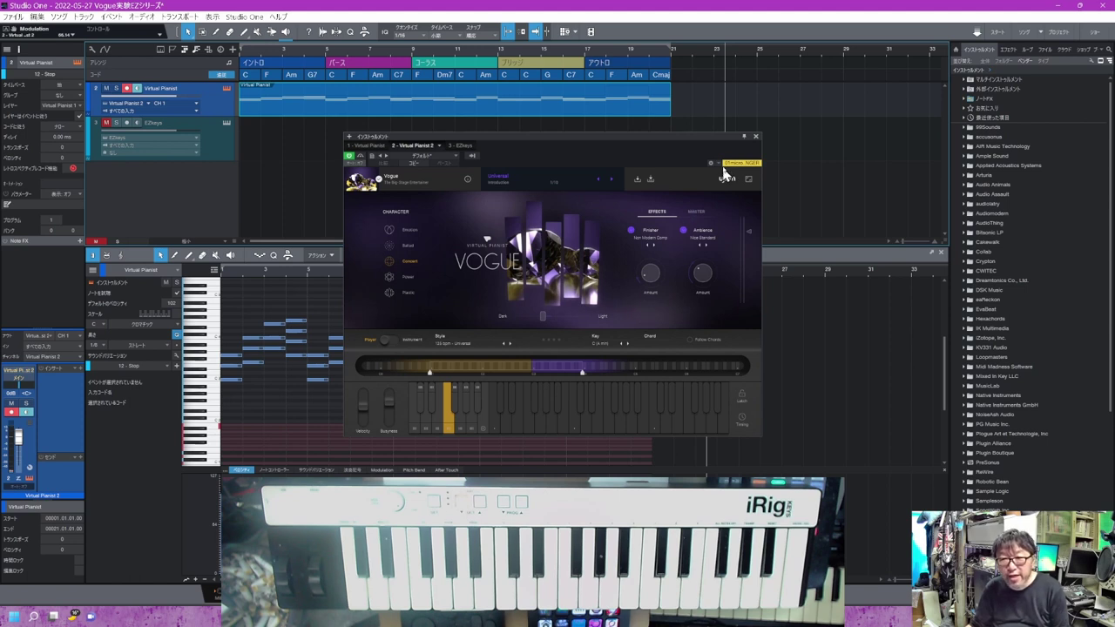
- Show the variation track (バリエーション) in the note editor and view the Virtual Pianist's list of sound variations
{"action": "left_click", "coordinate": [755, 136]}
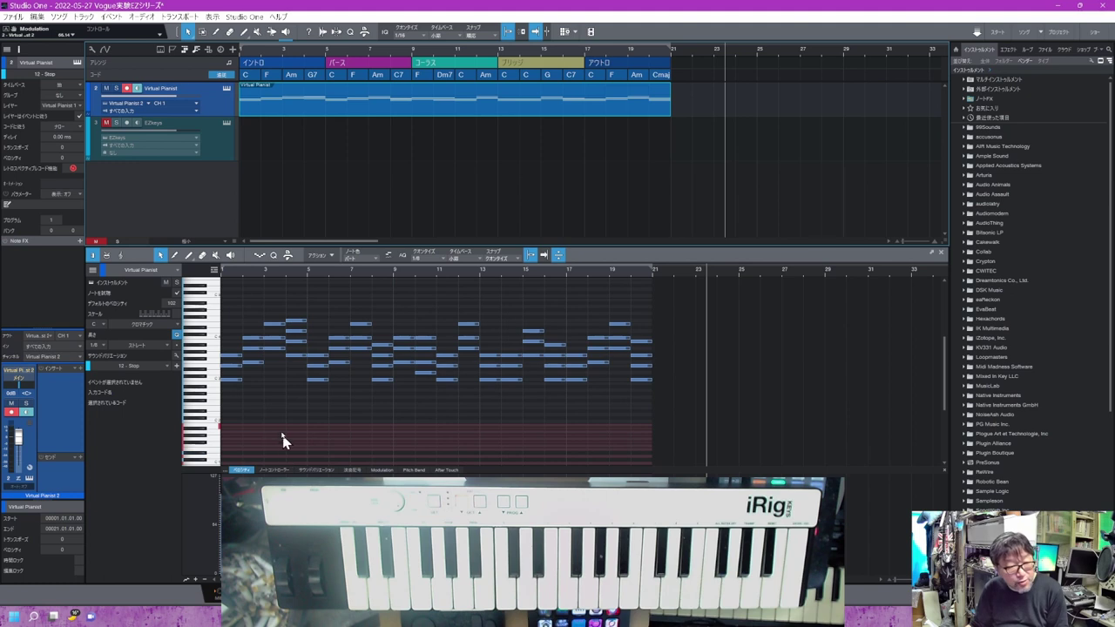
{"action": "scroll", "coordinate": [270, 420], "scroll_direction": "down", "scroll_amount": 1}
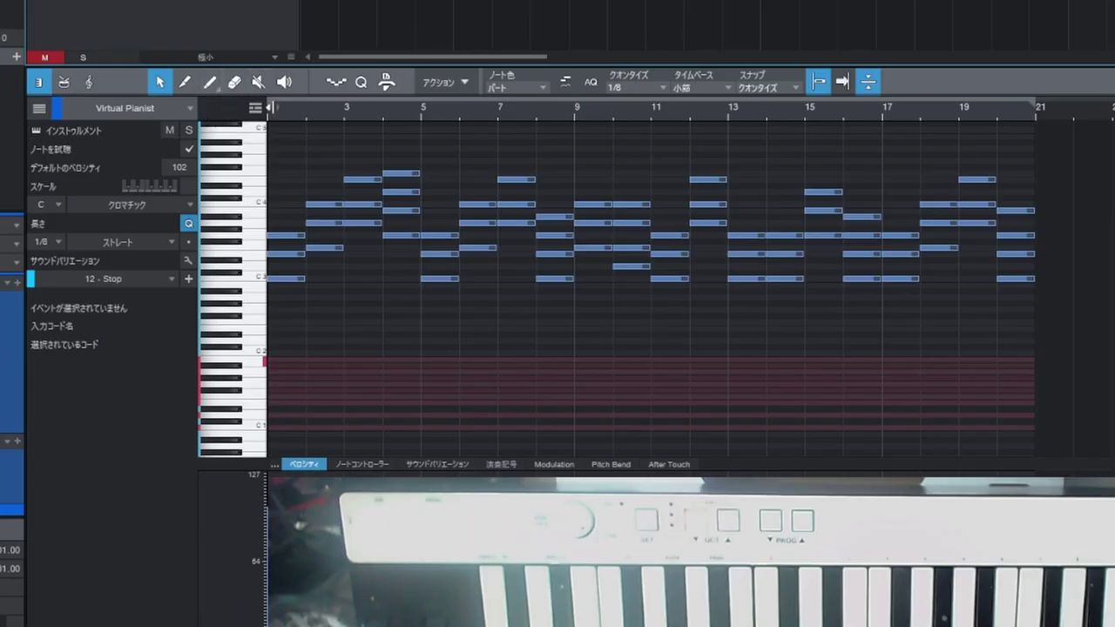
{"action": "left_click", "coordinate": [214, 270]}
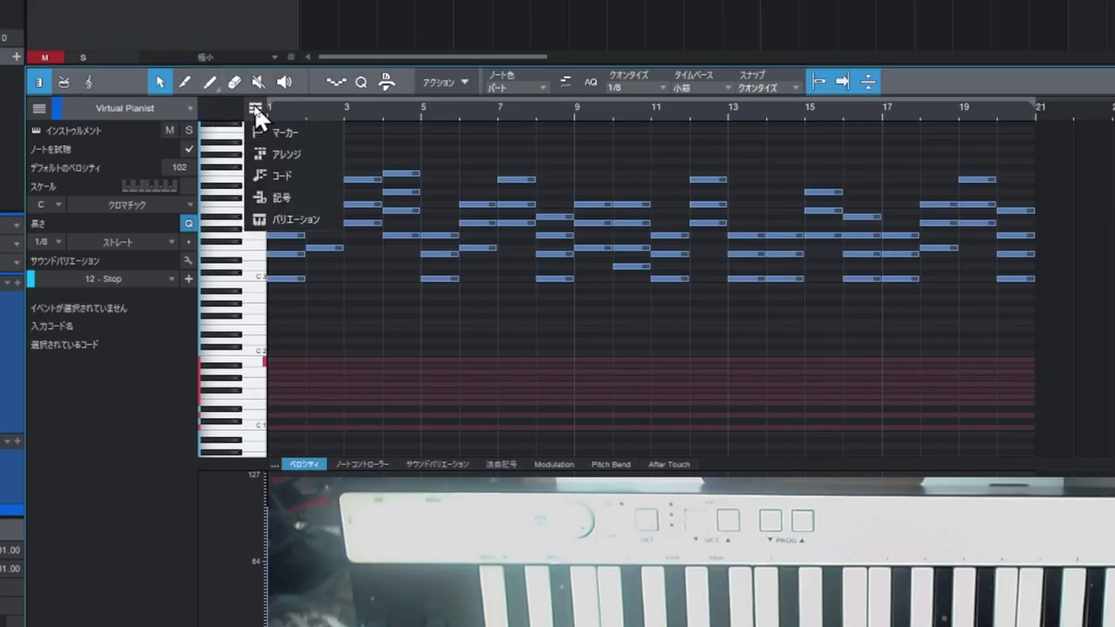
{"action": "left_click", "coordinate": [275, 218]}
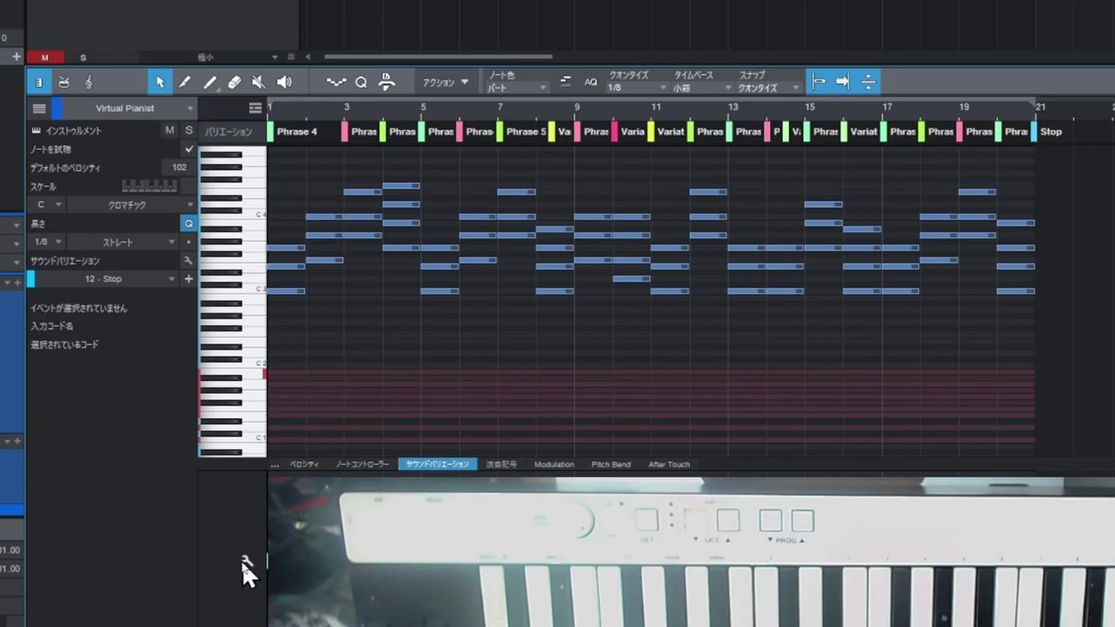
{"action": "left_click", "coordinate": [244, 561]}
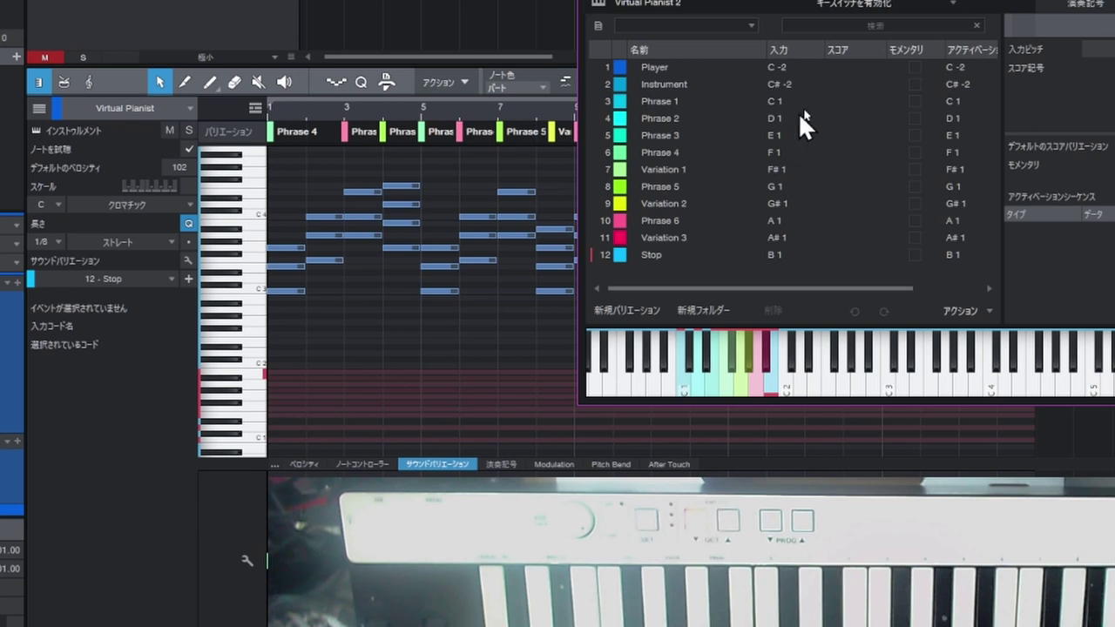
{"action": "left_click", "coordinate": [719, 194]}
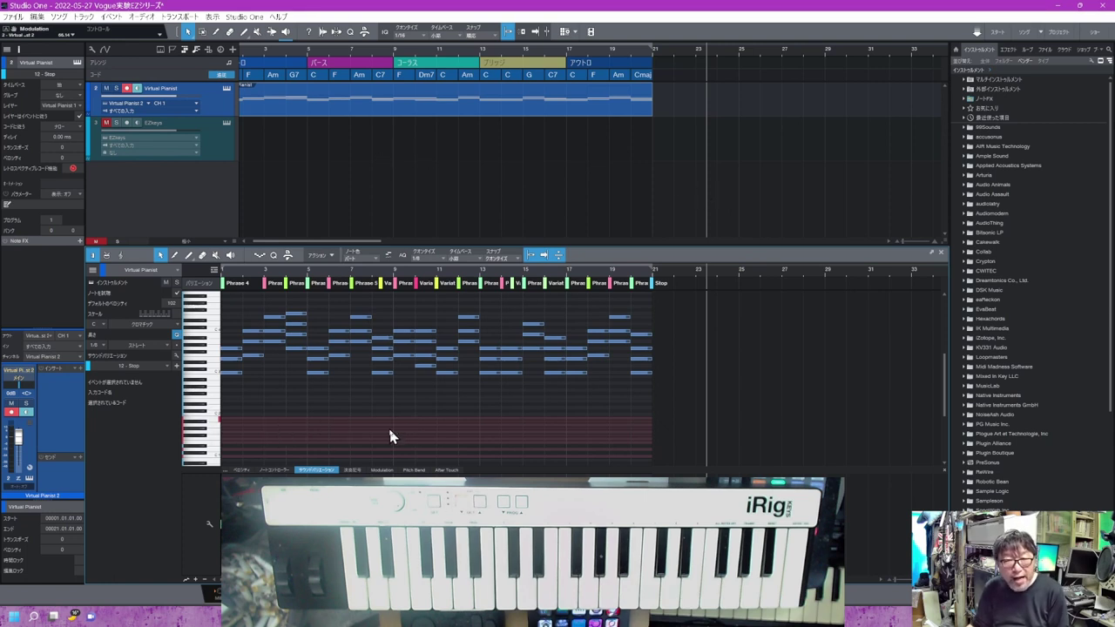
- Check the EZkeys instrument and move the Virtual Pianist event onto the EZkeys track at bar 1
{"action": "left_click", "coordinate": [225, 124]}
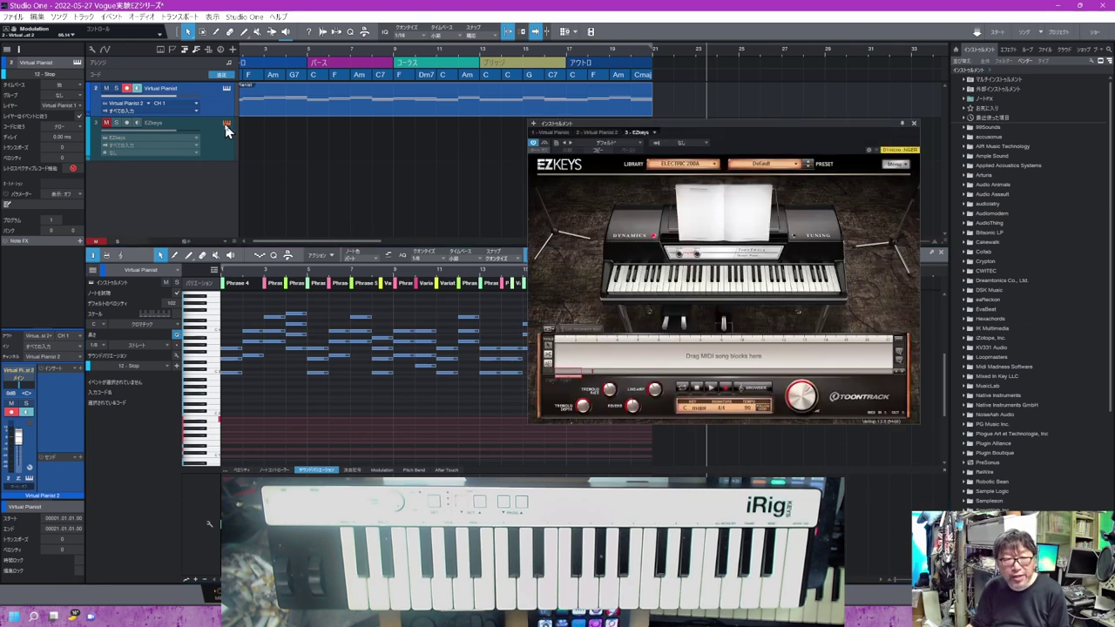
{"action": "left_click", "coordinate": [226, 125]}
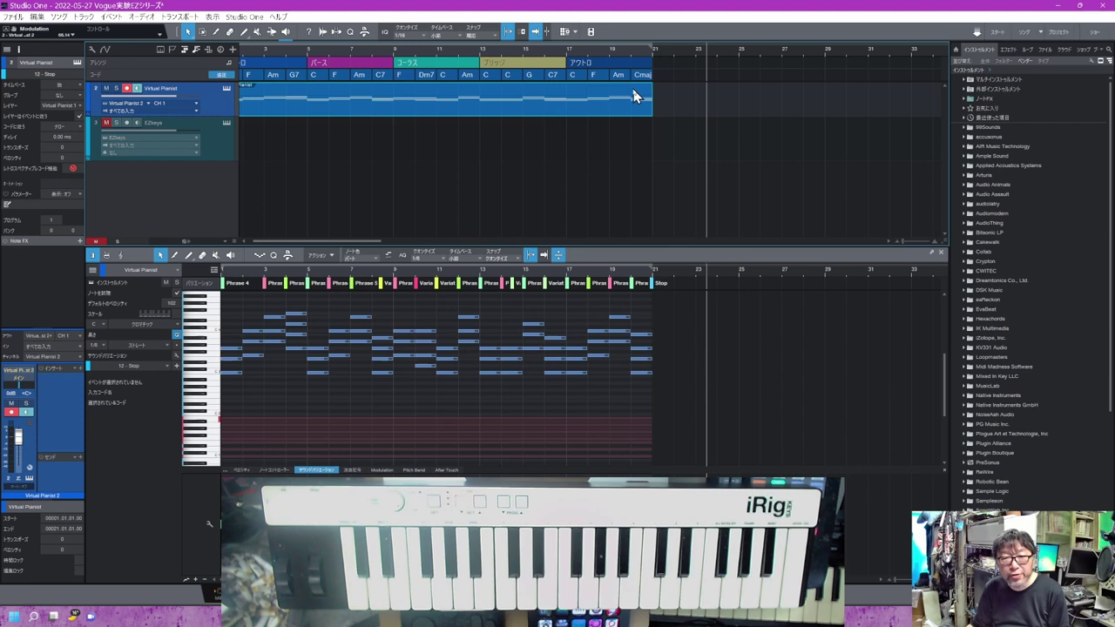
{"action": "left_click_drag", "start_coordinate": [666, 91], "coordinate": [204, 86]}
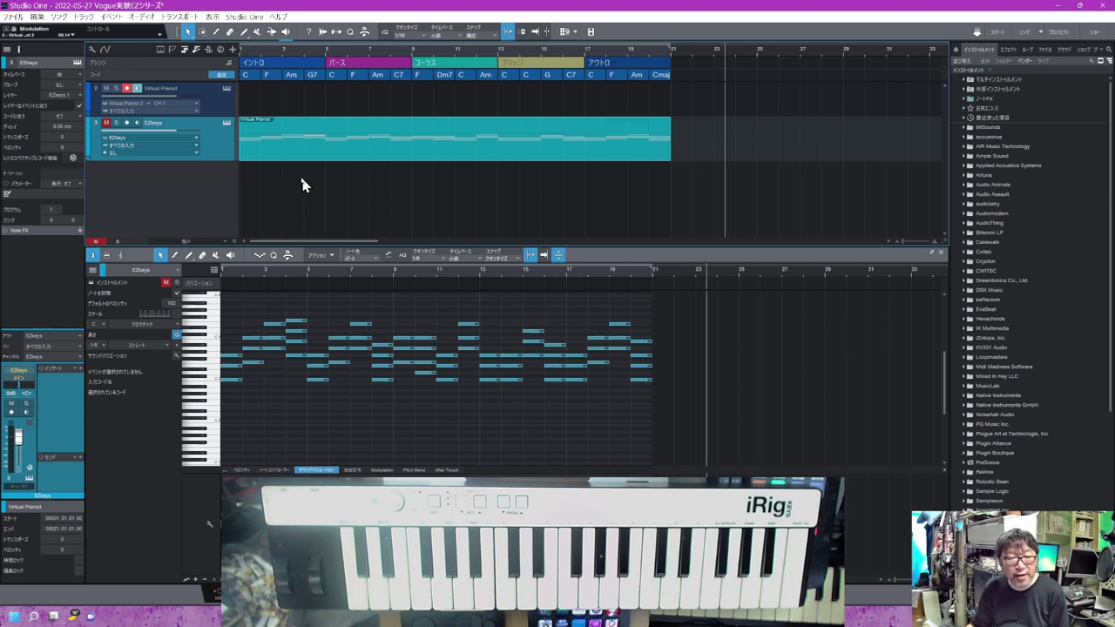
- Move the chord events from the EZkeys track back to the Virtual Pianist track and delete them all
{"action": "left_click_drag", "start_coordinate": [291, 155], "coordinate": [290, 101]}
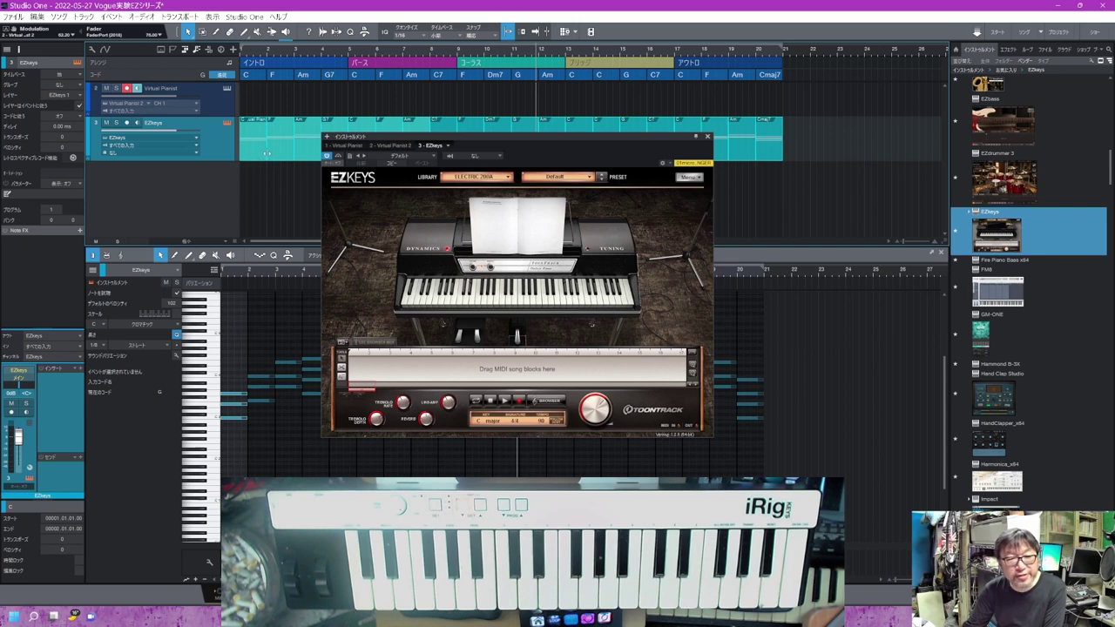
{"action": "left_click_drag", "start_coordinate": [252, 148], "coordinate": [255, 102]}
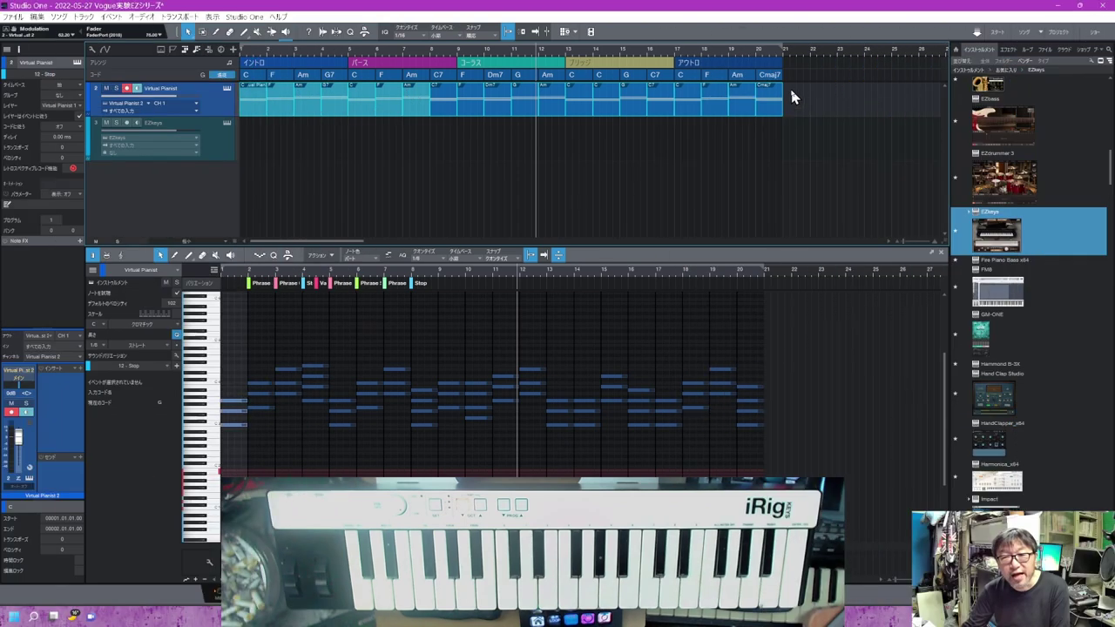
{"action": "left_click_drag", "start_coordinate": [791, 91], "coordinate": [231, 91]}
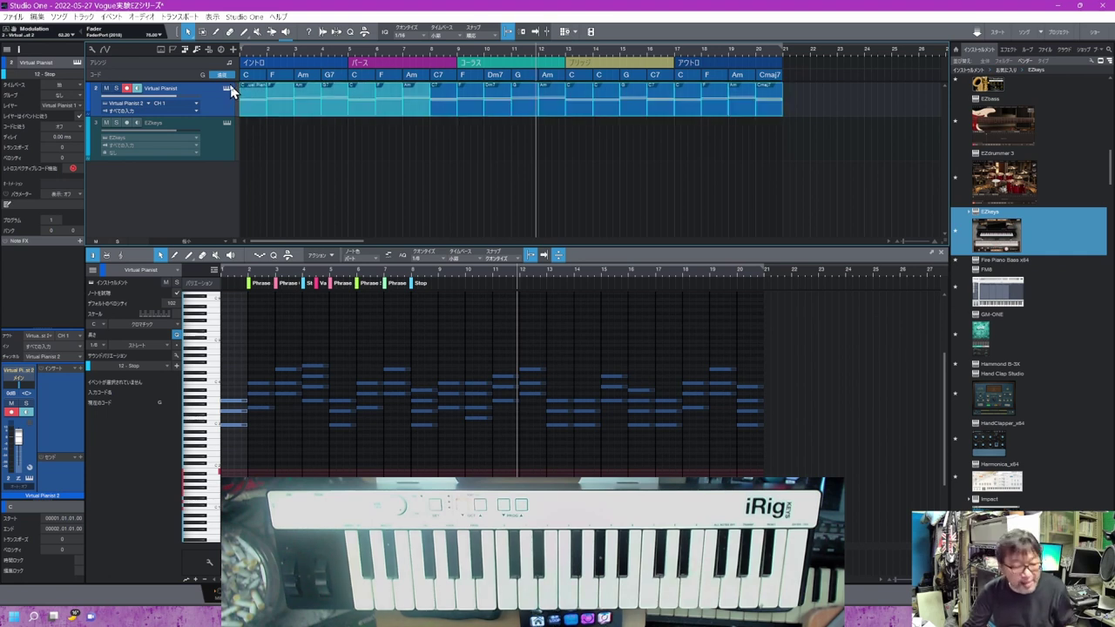
{"action": "key", "text": "Delete"}
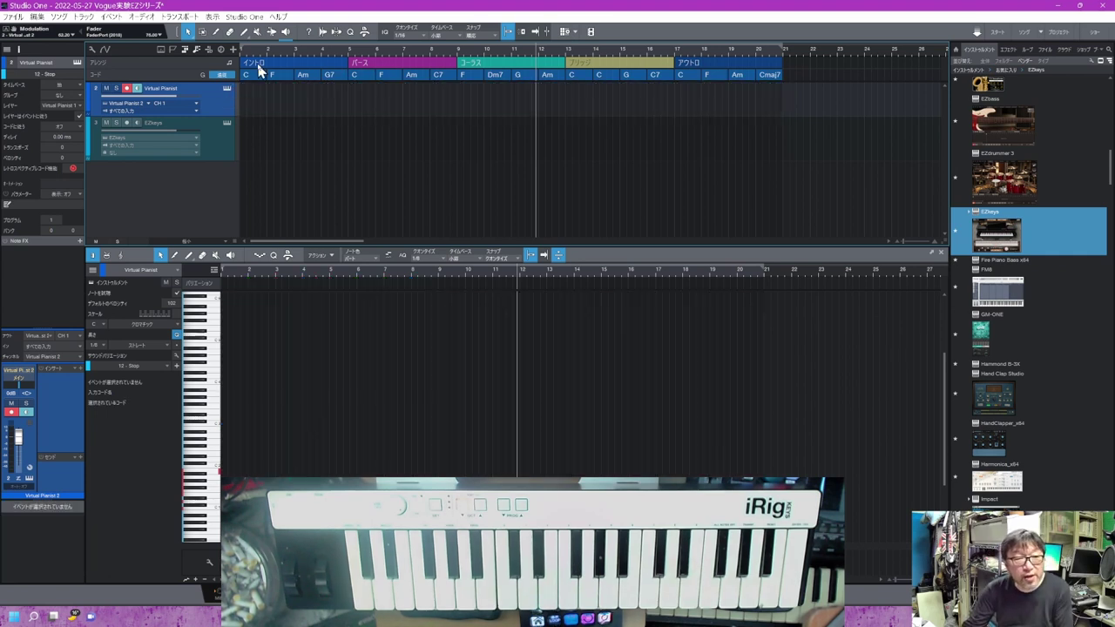
- Place Vogue's Phrase - Intensity 4 as MIDI at bar 1 of the Virtual Pianist track and shorten it to one bar
{"action": "left_click", "coordinate": [226, 90]}
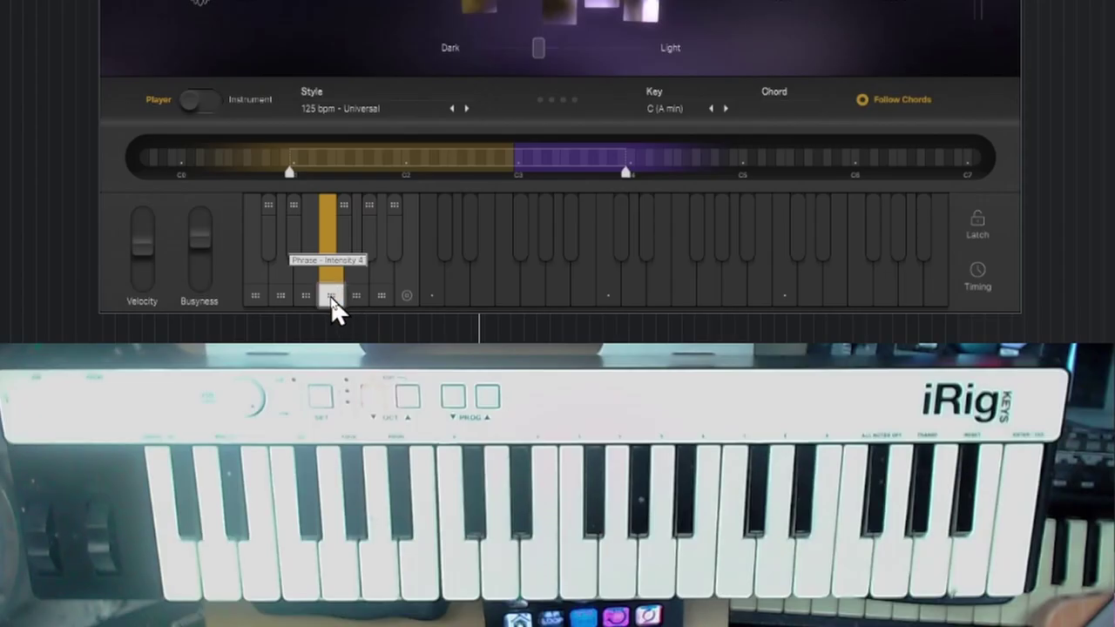
{"action": "left_click_drag", "start_coordinate": [331, 299], "coordinate": [251, 113]}
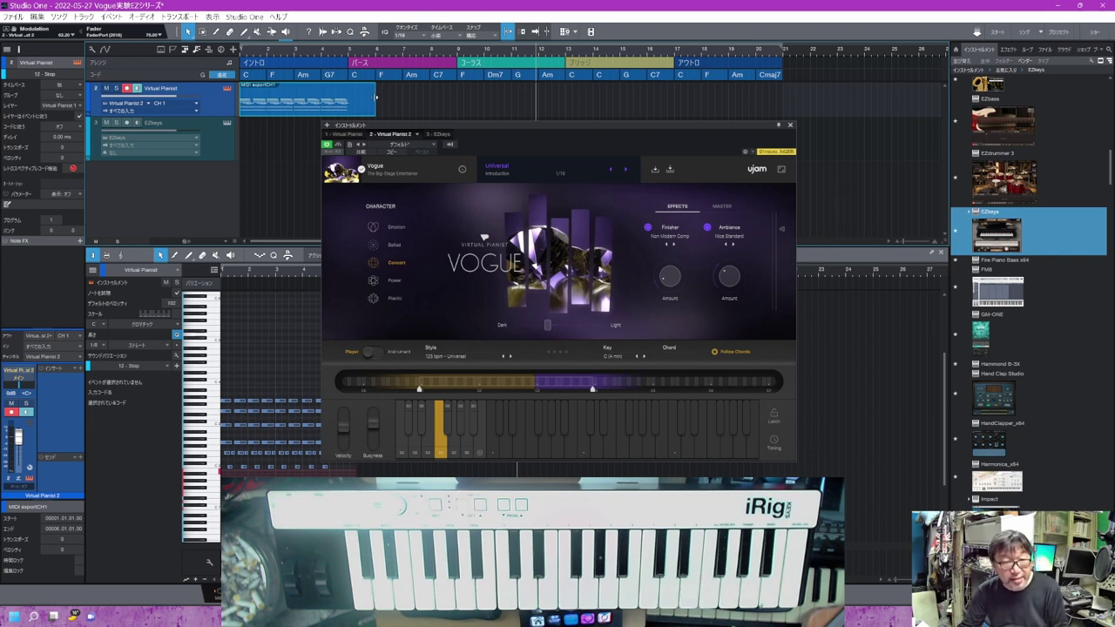
{"action": "left_click_drag", "start_coordinate": [375, 98], "coordinate": [265, 126]}
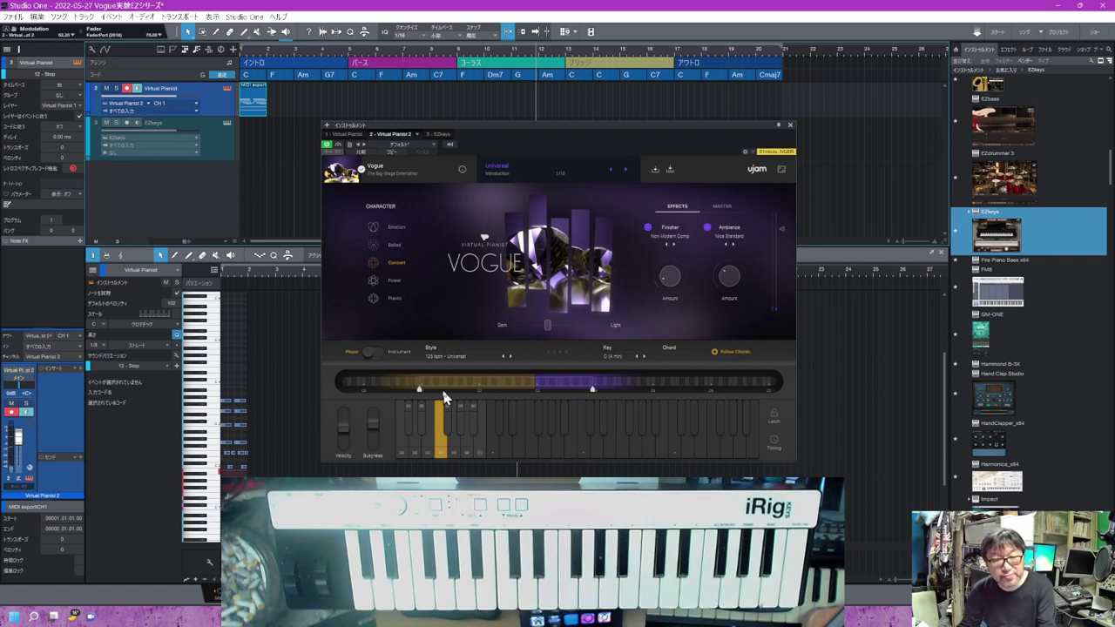
- Place the same Vogue phrase at bars 2 and 3 of the Virtual Pianist track, shortening each event to one bar
{"action": "left_click_drag", "start_coordinate": [442, 459], "coordinate": [287, 111]}
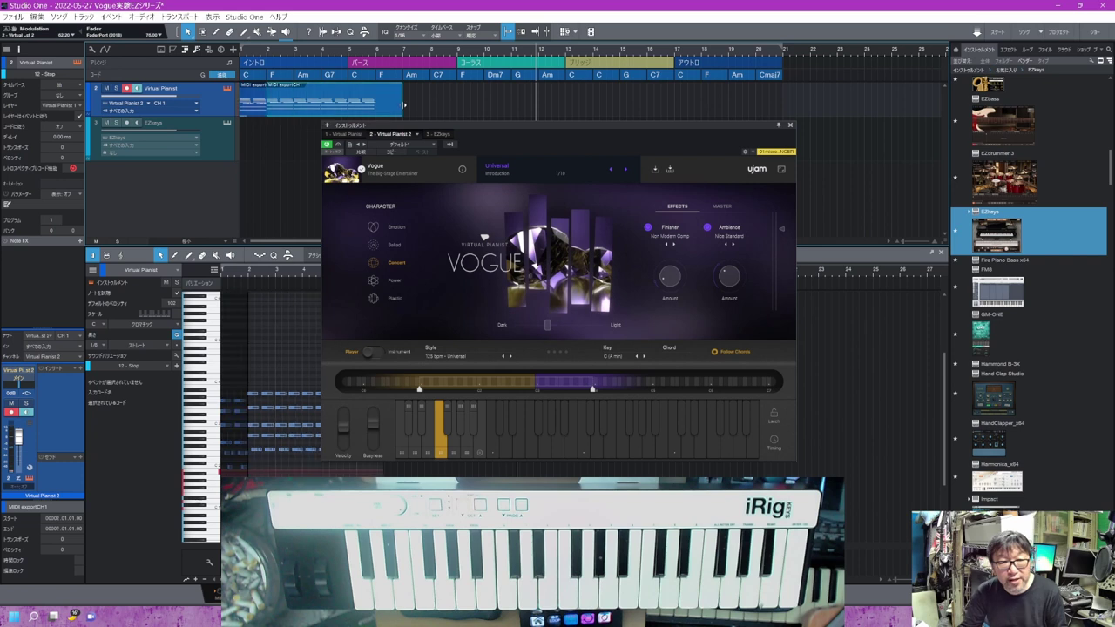
{"action": "left_click_drag", "start_coordinate": [404, 105], "coordinate": [297, 106]}
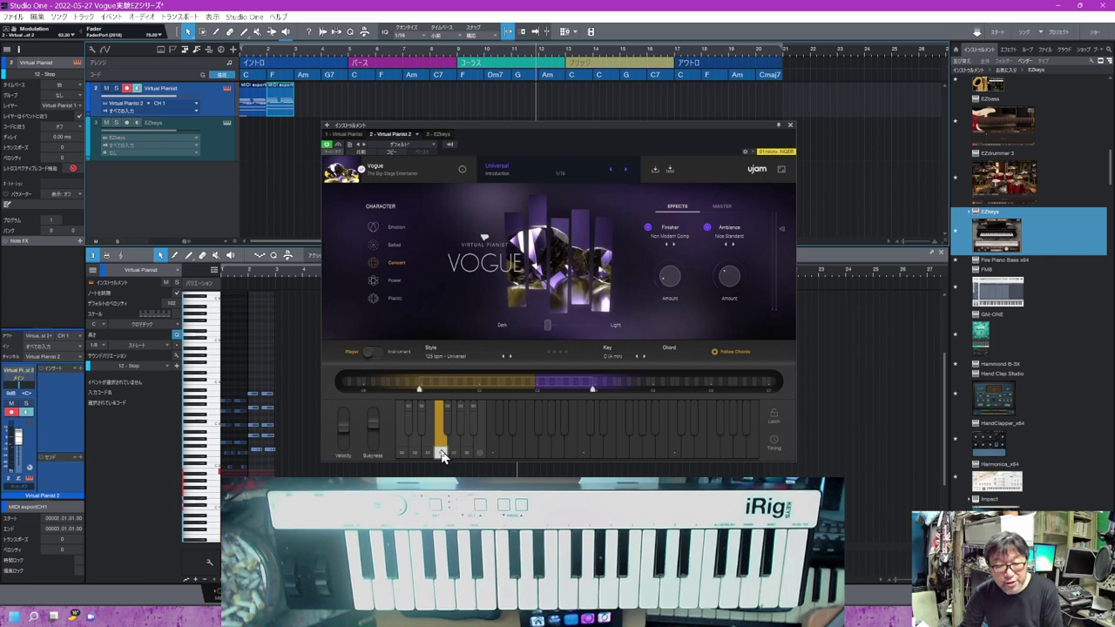
{"action": "left_click_drag", "start_coordinate": [442, 457], "coordinate": [316, 102]}
{"action": "left_click_drag", "start_coordinate": [427, 108], "coordinate": [324, 117]}
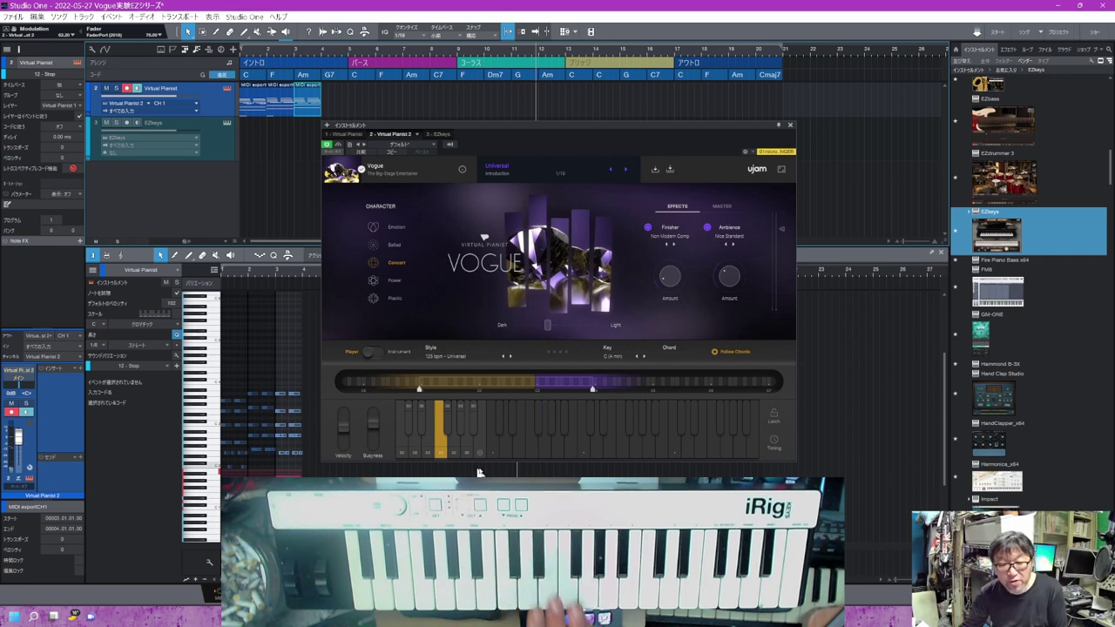
- Place the Vogue phrase at bar 5, the start of the パース section, and trim it to four bars
{"action": "left_click_drag", "start_coordinate": [441, 456], "coordinate": [369, 110]}
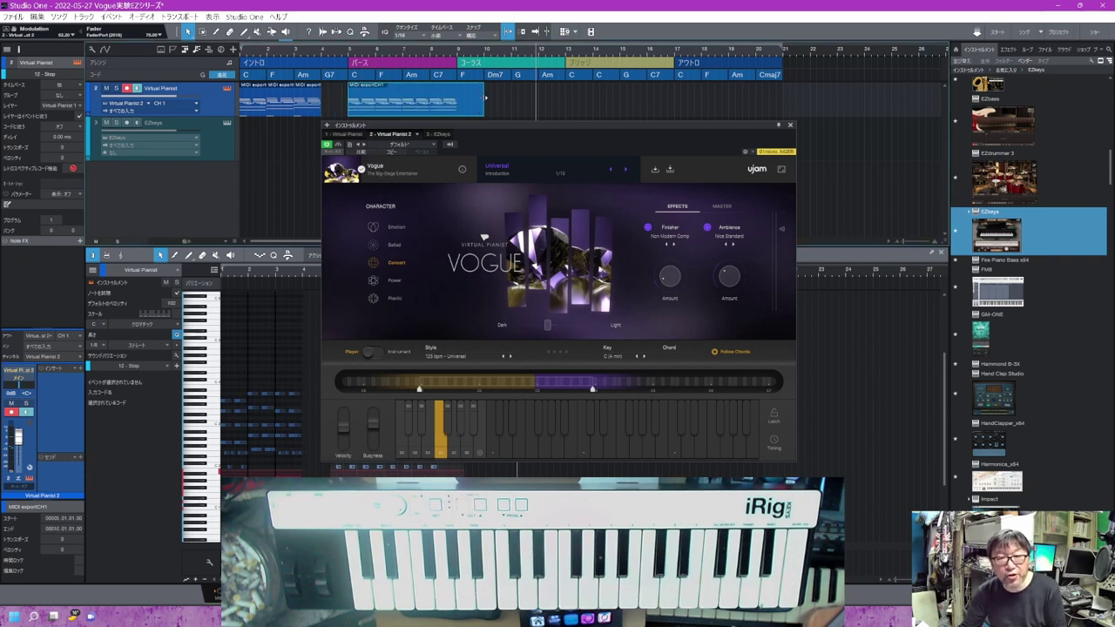
{"action": "left_click_drag", "start_coordinate": [484, 96], "coordinate": [458, 103]}
- Set the Virtual Pianist track to follow chords in ナロー mode and play the phrase from bar 5
{"action": "left_click", "coordinate": [176, 77]}
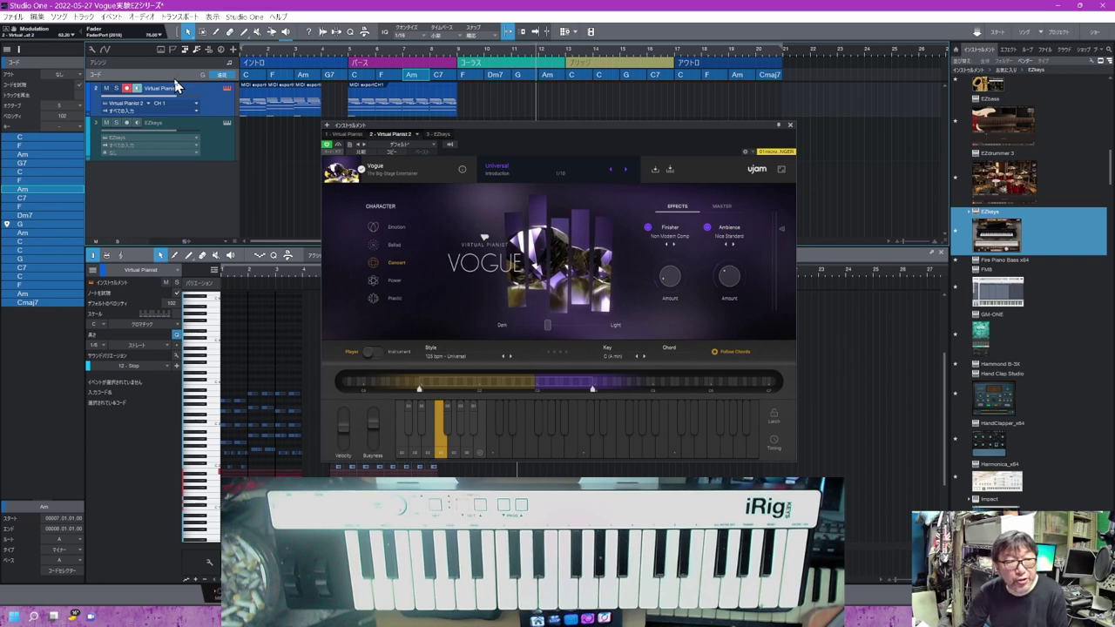
{"action": "left_click", "coordinate": [224, 105]}
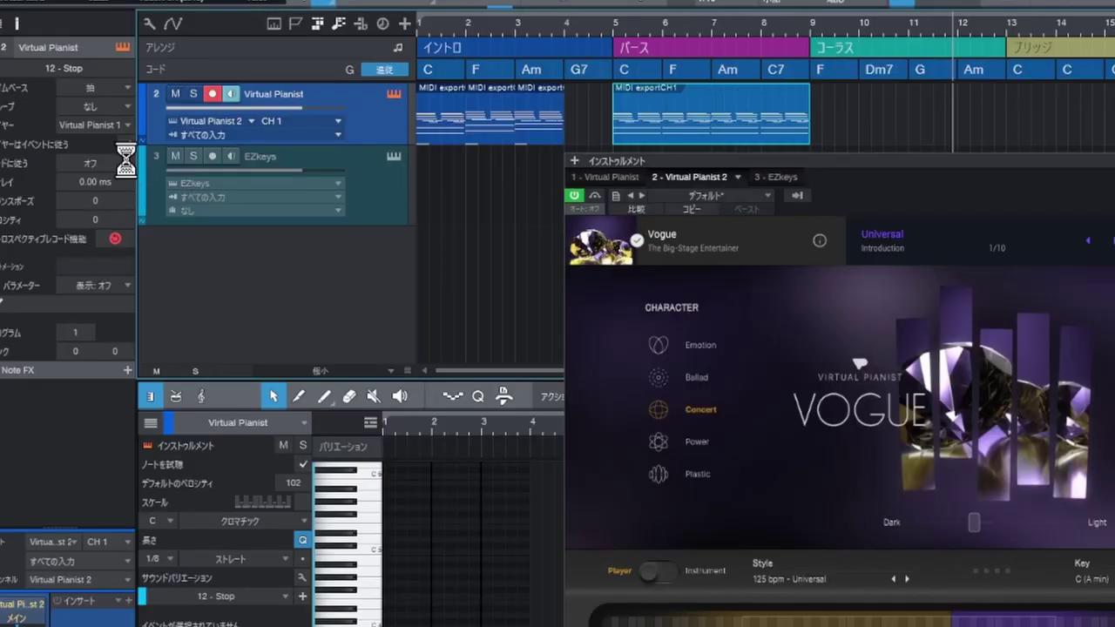
{"action": "left_click", "coordinate": [127, 162]}
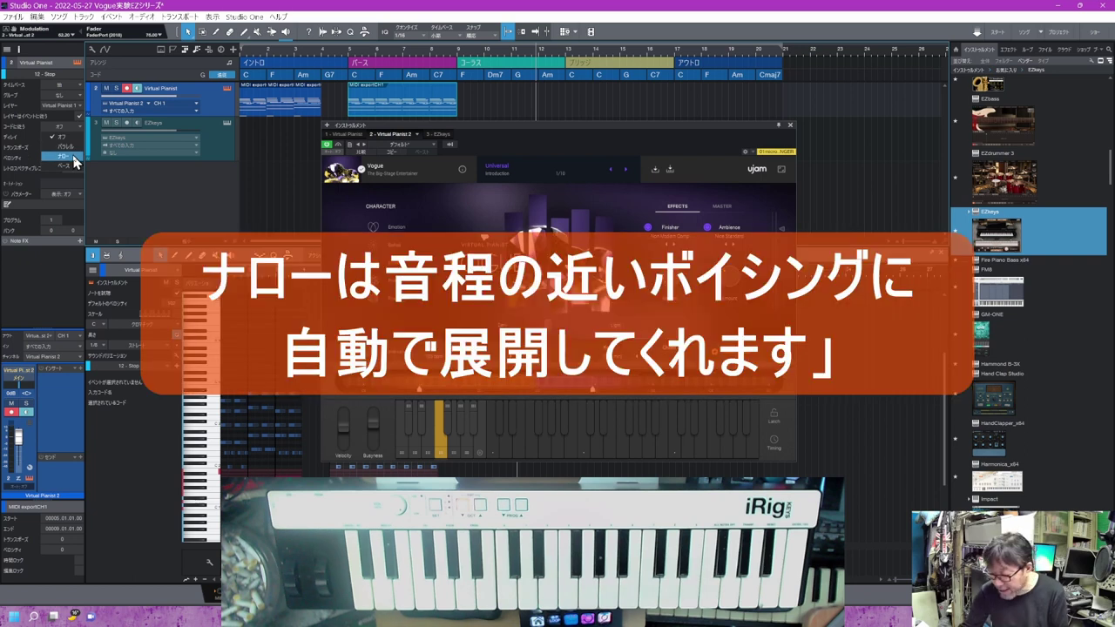
{"action": "left_click", "coordinate": [74, 158]}
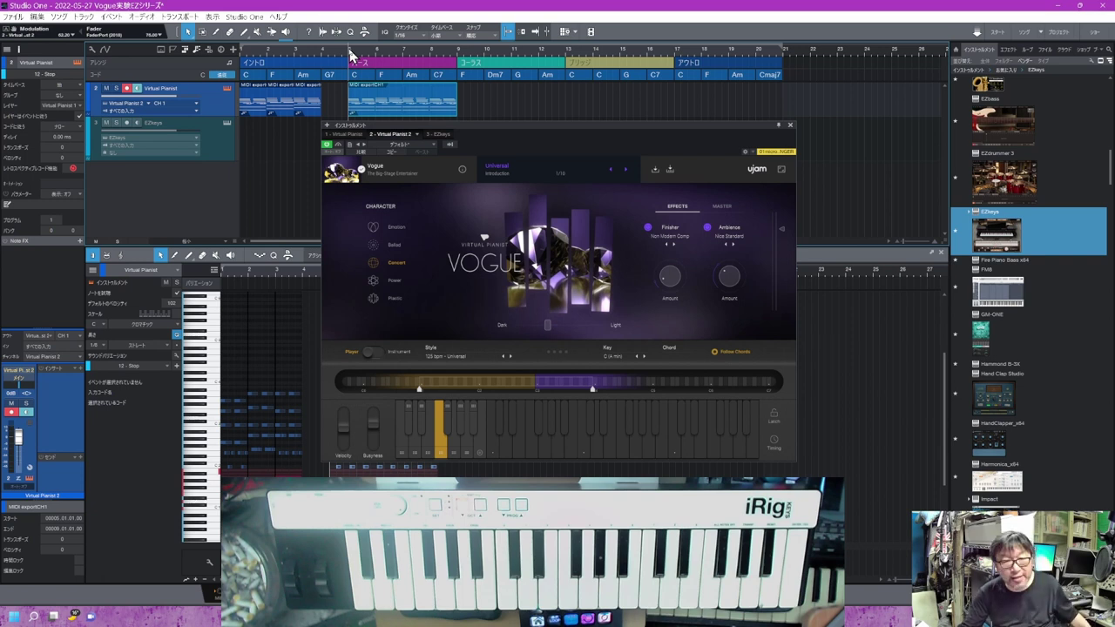
{"action": "key", "text": "space"}
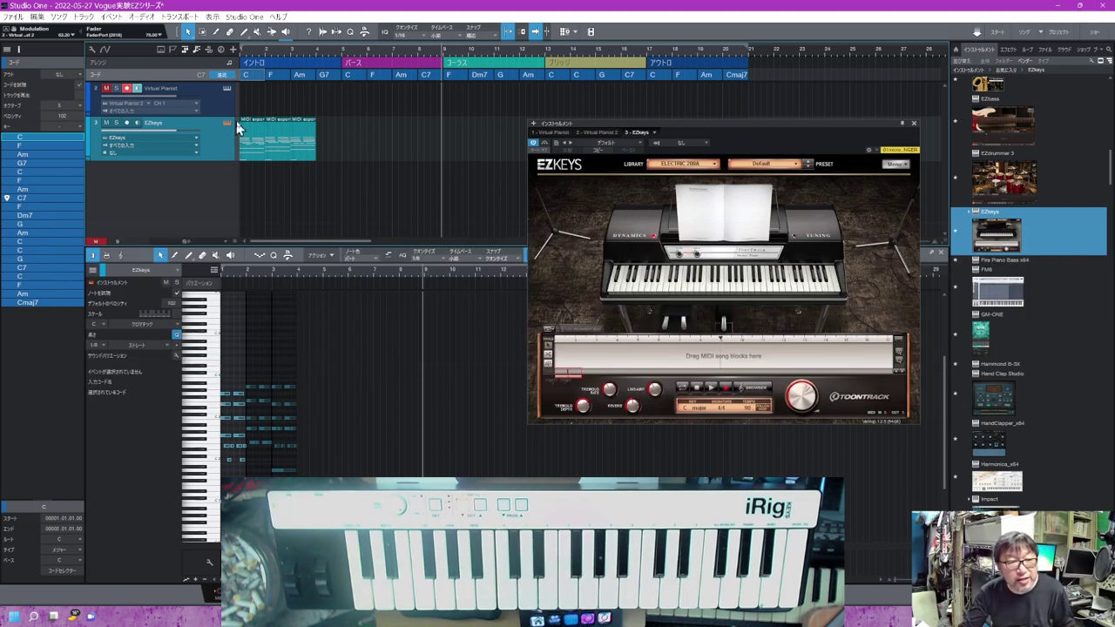
- Show the mixer and play the phrase events on the EZkeys track from the beginning of the song
{"action": "left_click", "coordinate": [514, 594]}
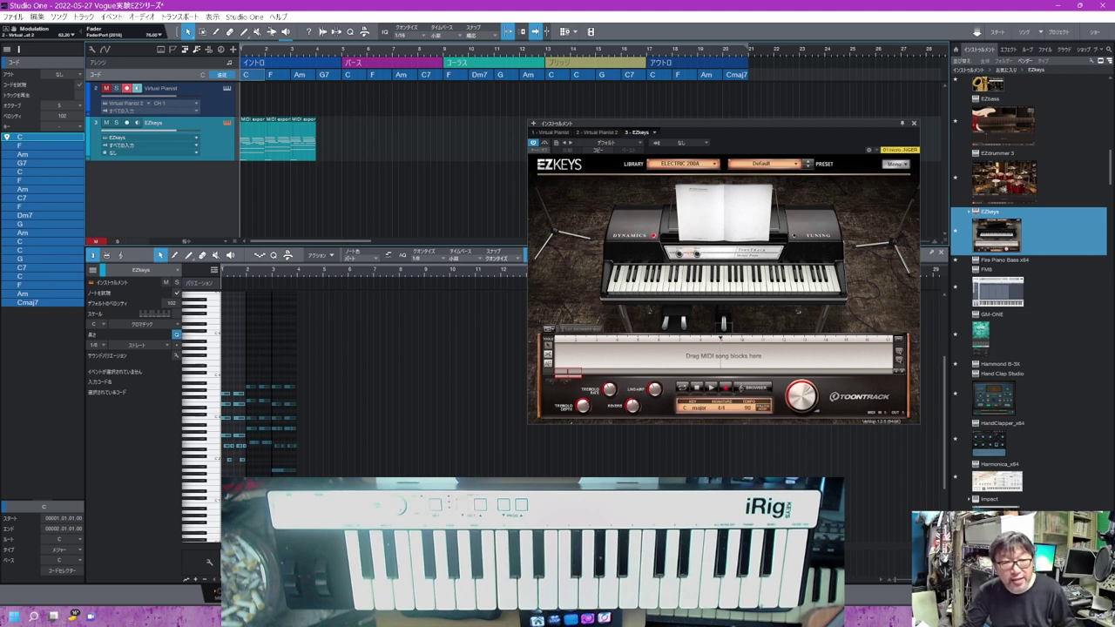
{"action": "key", "text": "F3"}
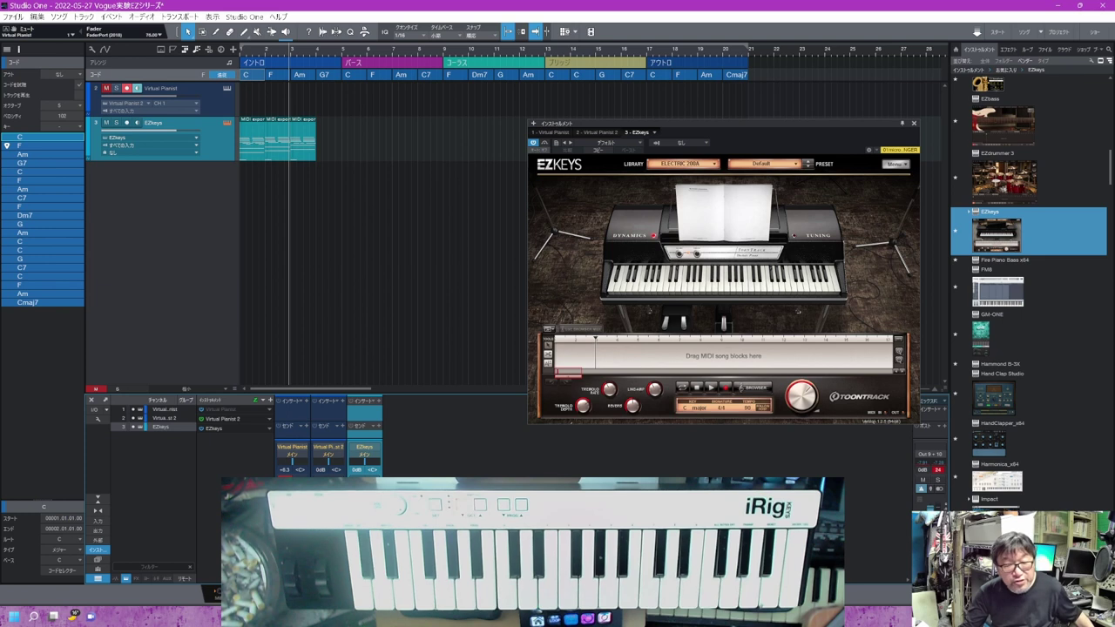
{"action": "key", "text": "space"}
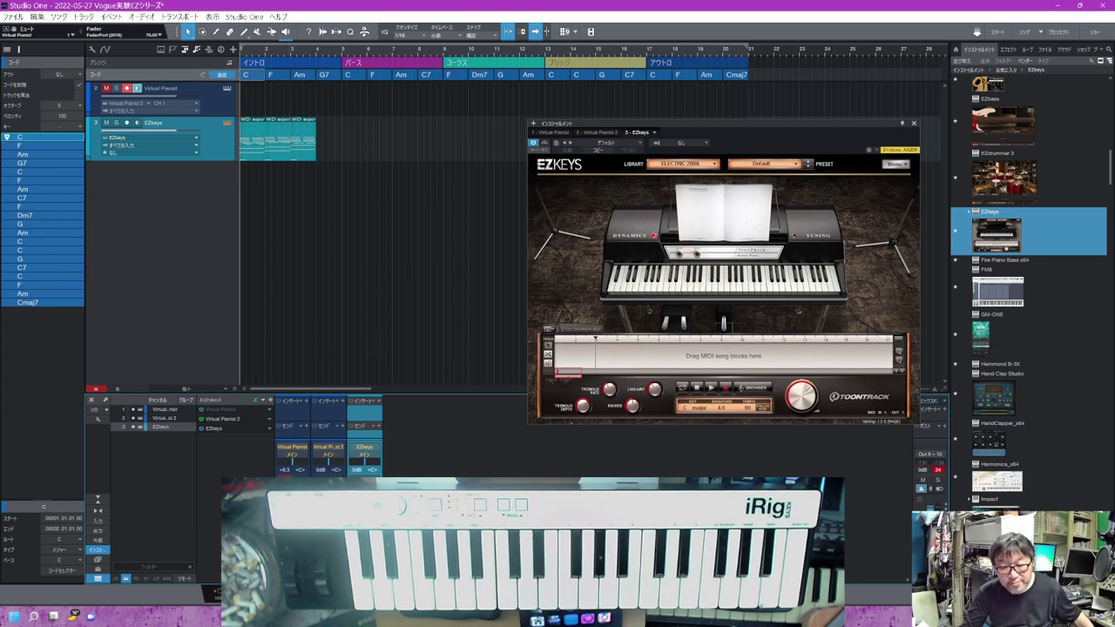
{"action": "key", "text": "space"}
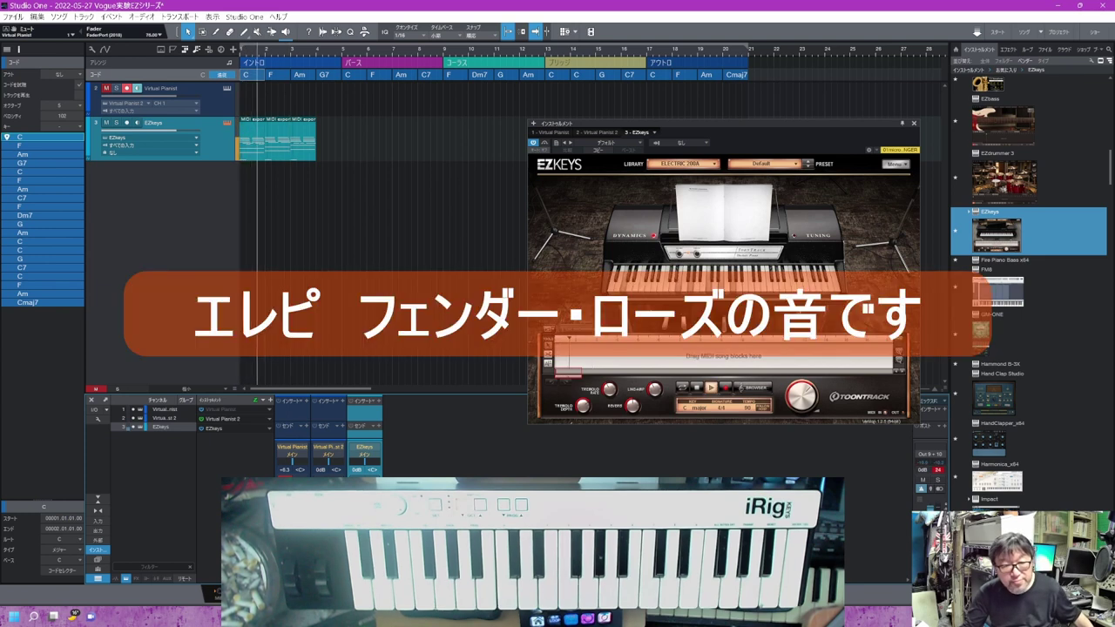